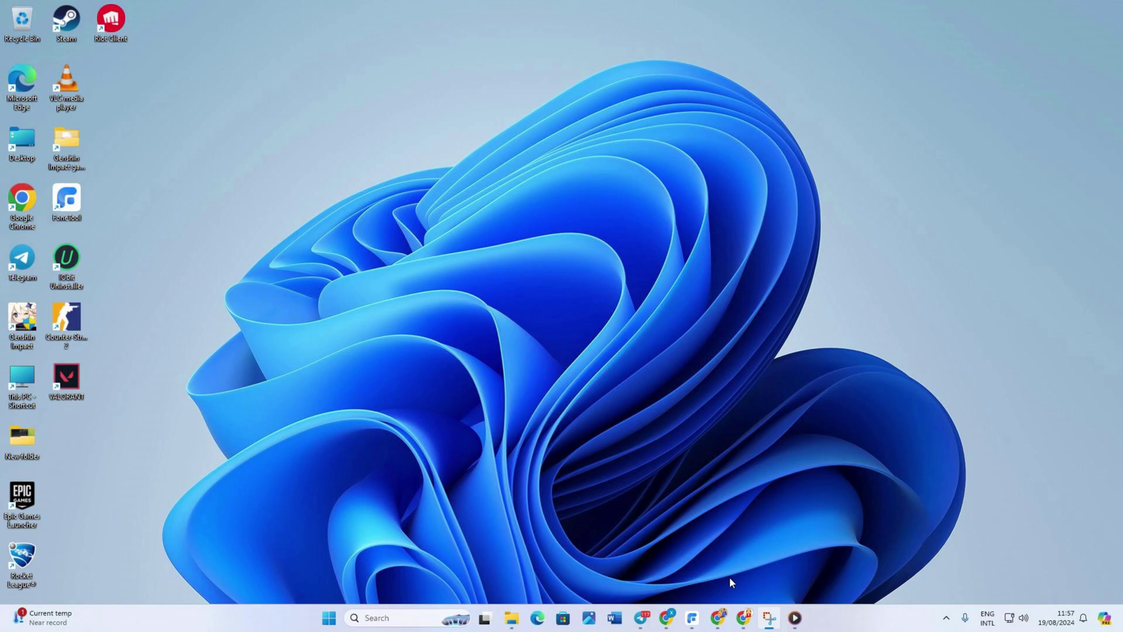
Load dnsperf.com in Chrome to review DNS provider speed rankings, with Cloudflare at 18.14 ms.
{"action": "left_click", "coordinate": [743, 619]}
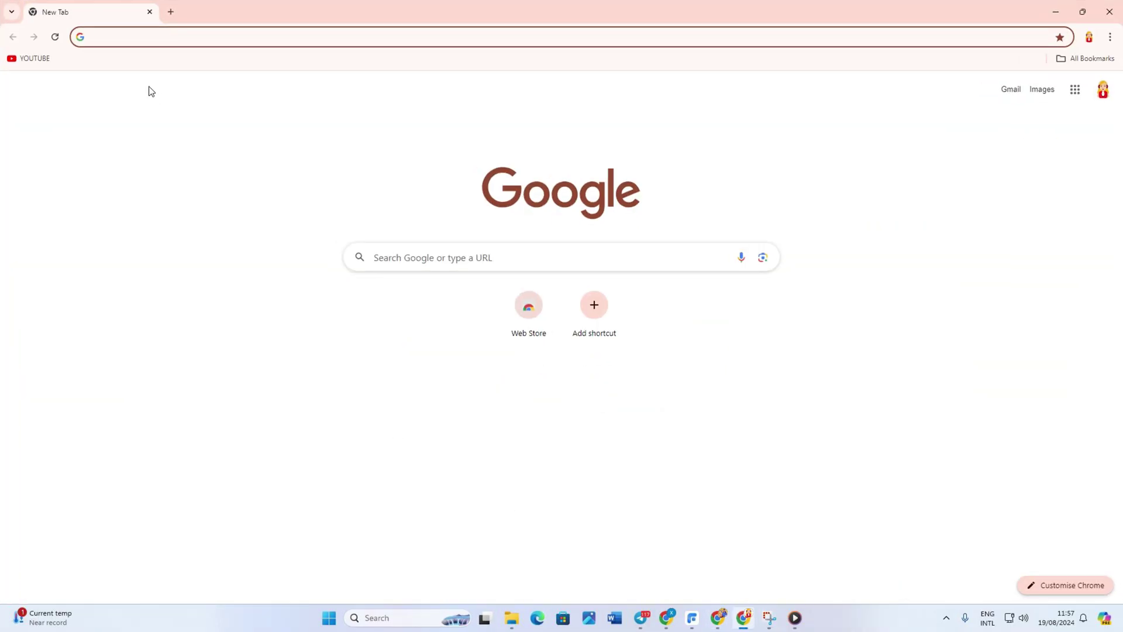
{"action": "type", "text": "dnsperf.com"}
{"action": "left_click_drag", "start_coordinate": [180, 40], "coordinate": [91, 41]}
{"action": "key", "text": "Return"}
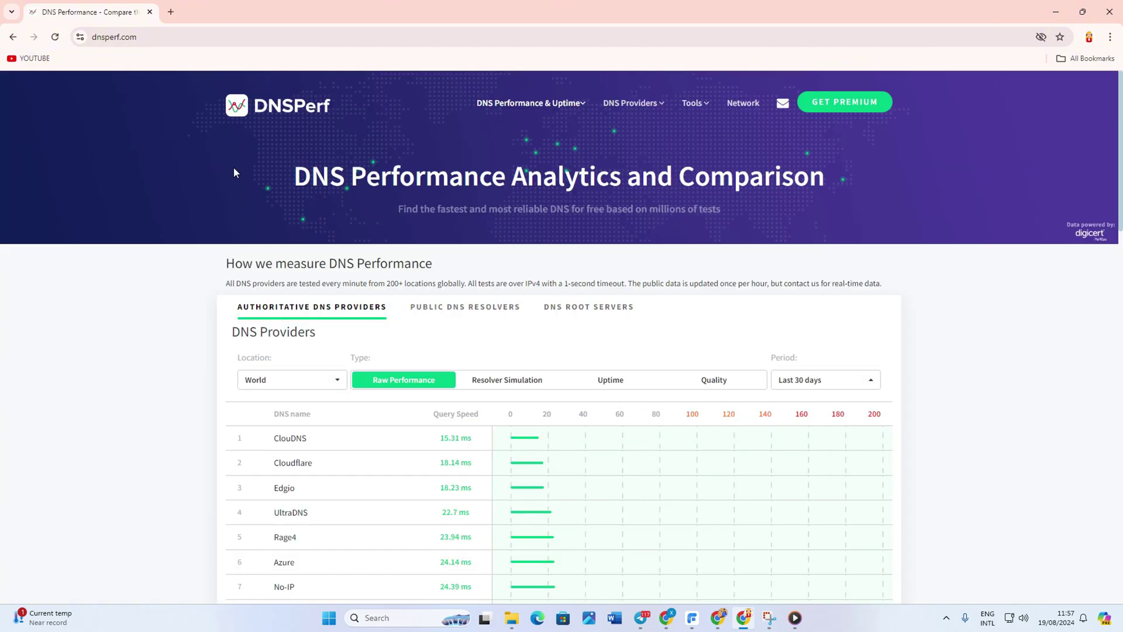
{"action": "scroll", "coordinate": [401, 487], "scroll_direction": "down", "scroll_amount": 3}
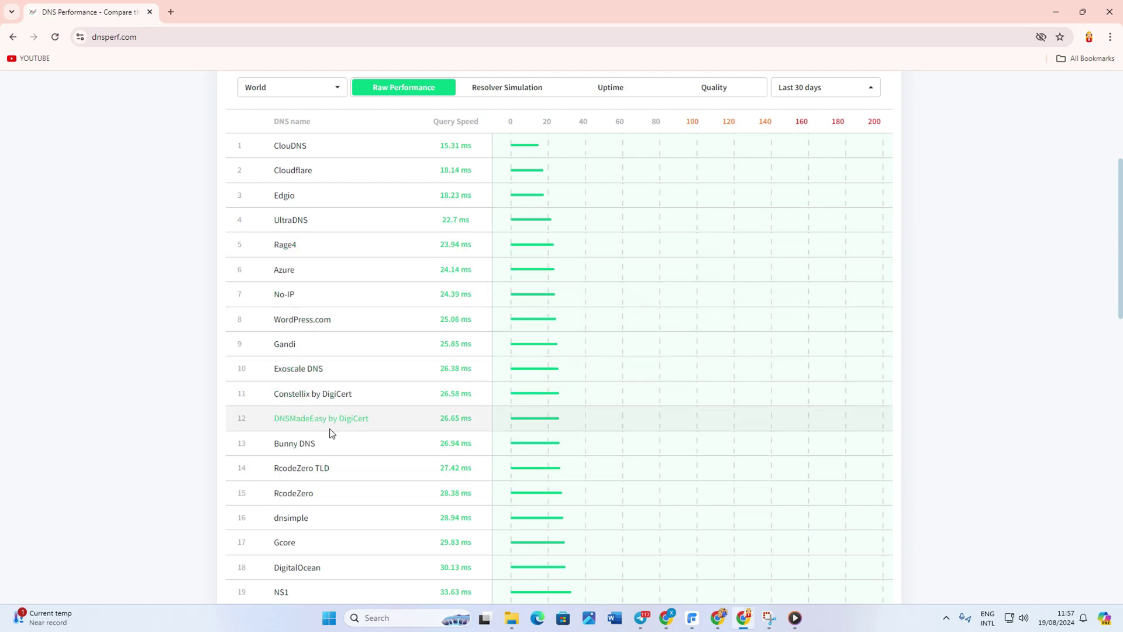
{"action": "scroll", "coordinate": [331, 432], "scroll_direction": "down", "scroll_amount": 3}
{"action": "scroll", "coordinate": [330, 432], "scroll_direction": "up", "scroll_amount": 3}
Search Windows for 'net' and open View network connections.
{"action": "left_click", "coordinate": [389, 618]}
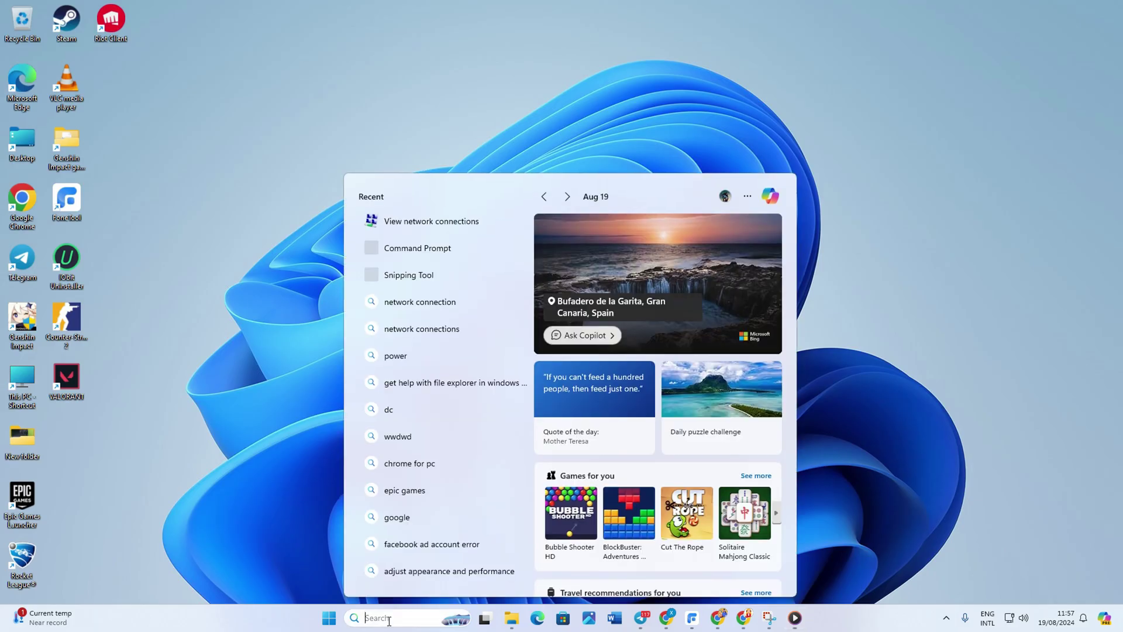
{"action": "type", "text": "net"}
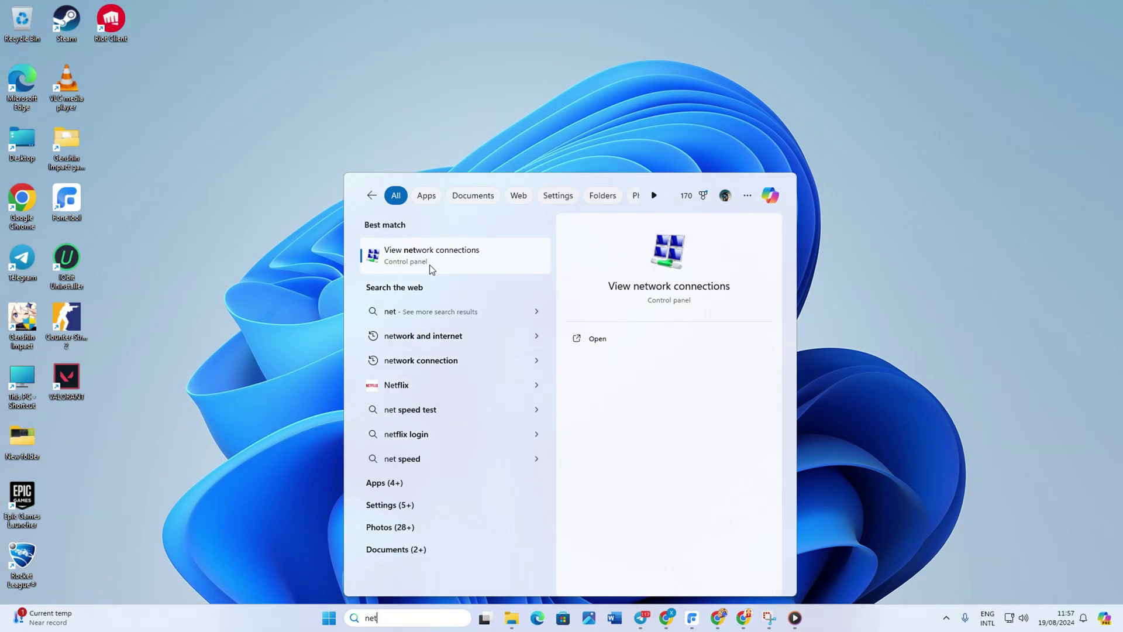
{"action": "left_click", "coordinate": [446, 254]}
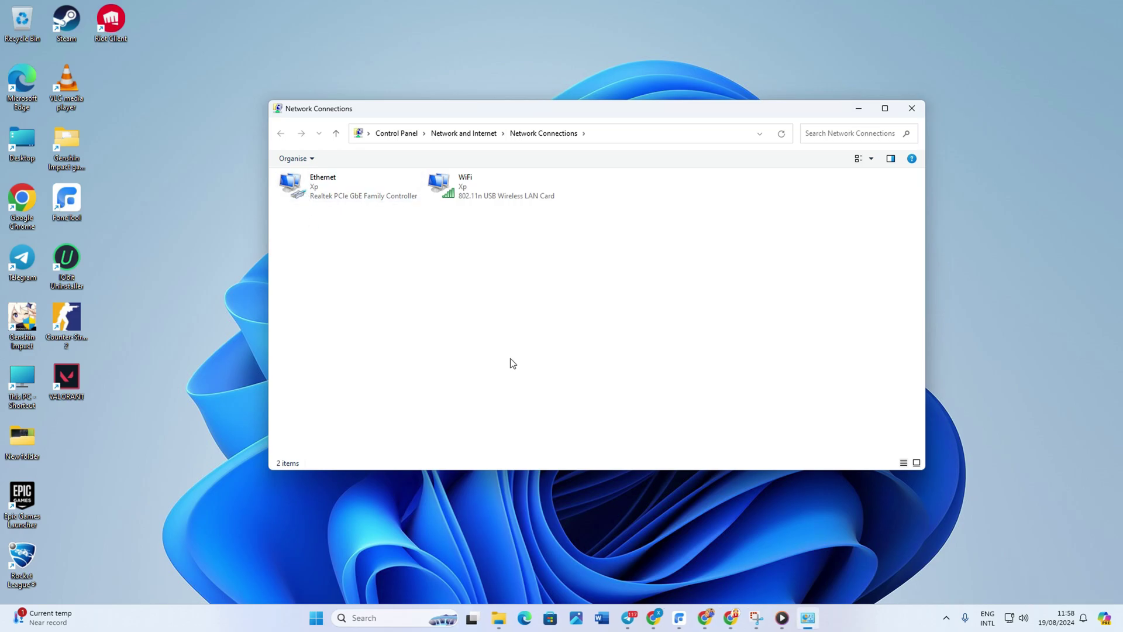
Open Internet Protocol Version 4 (TCP/IPv4) properties from the WiFi adapter's Properties.
{"action": "right_click", "coordinate": [481, 196]}
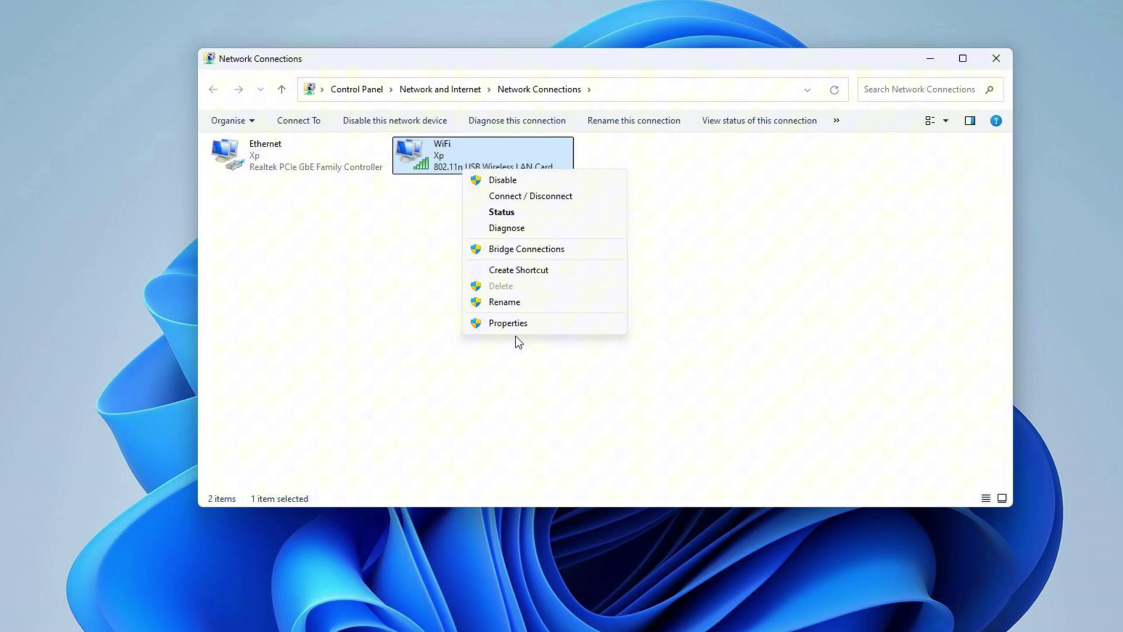
{"action": "left_click", "coordinate": [516, 327]}
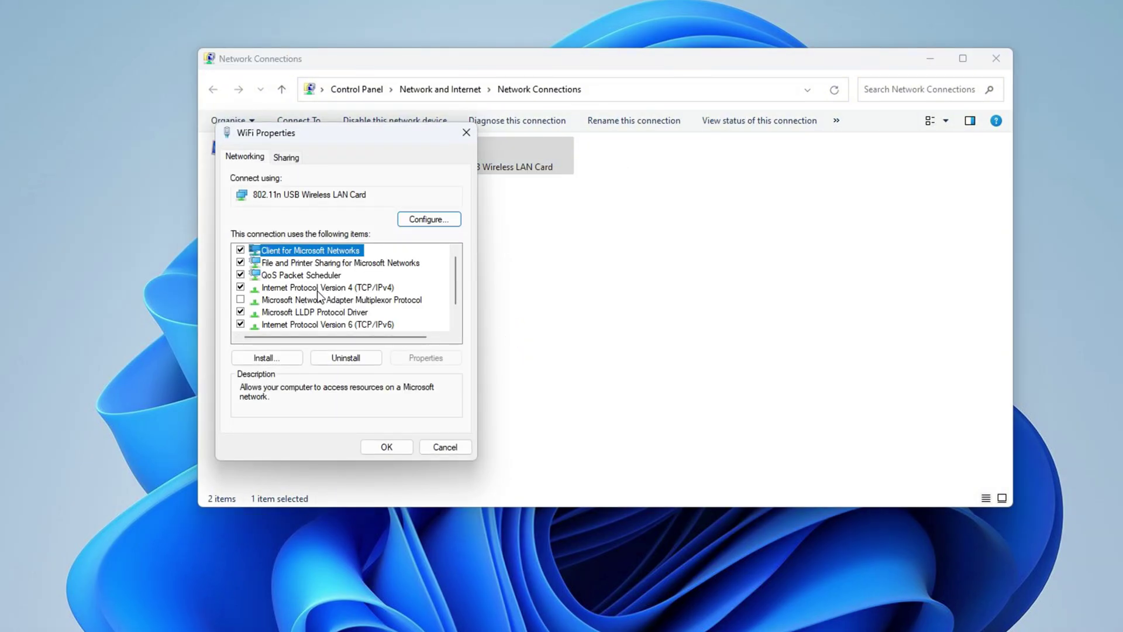
{"action": "left_click", "coordinate": [317, 289]}
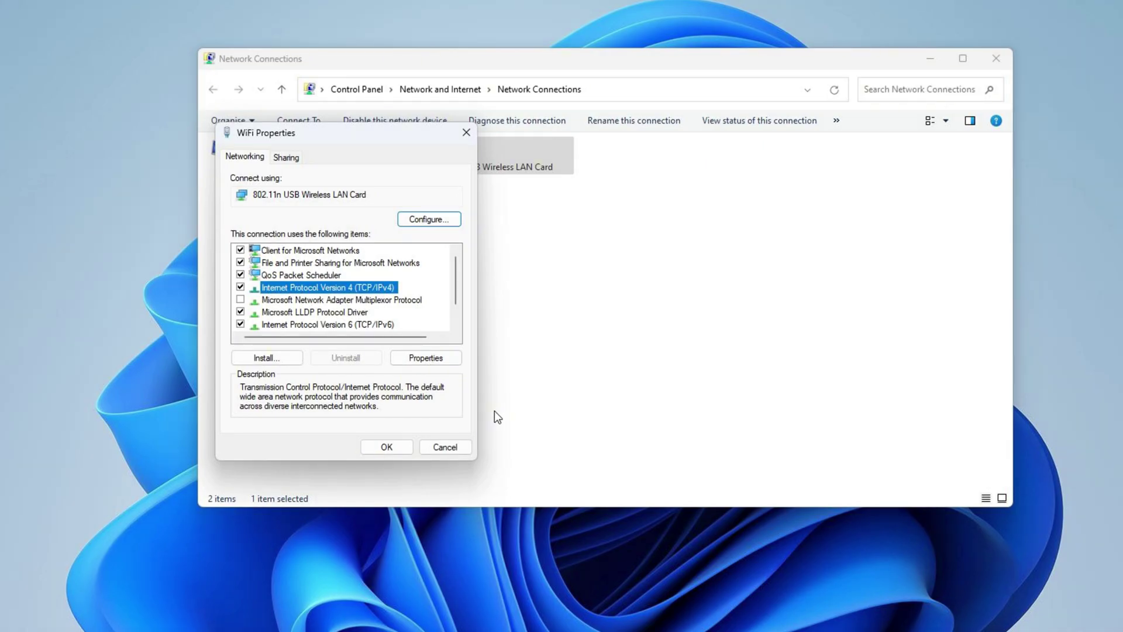
{"action": "left_click", "coordinate": [437, 360]}
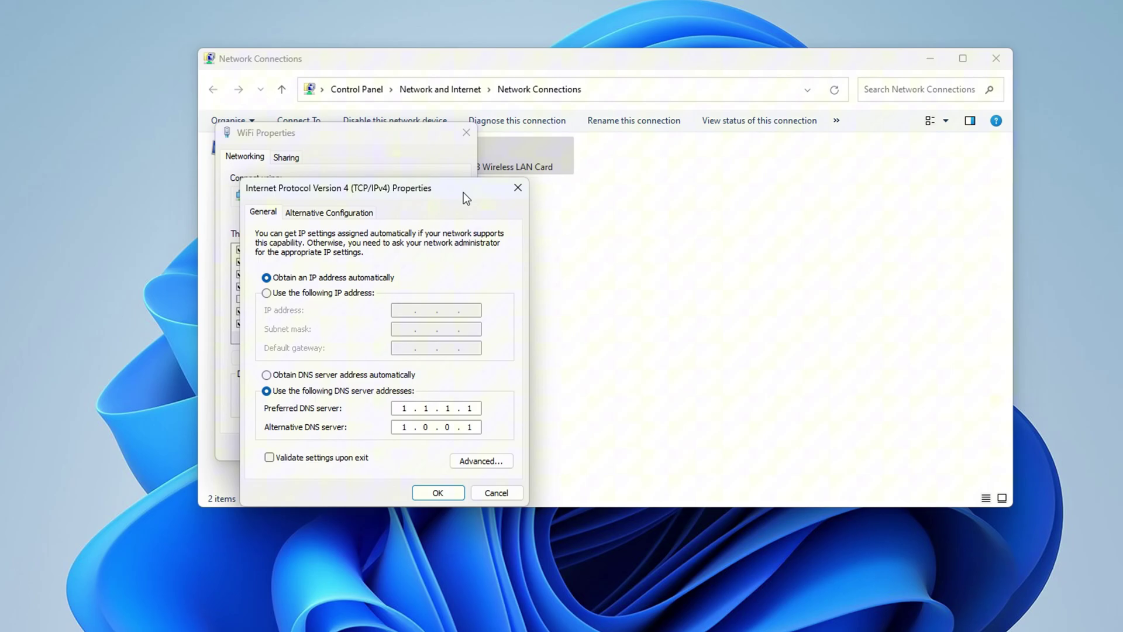
Confirm Preferred DNS 1.1.1.1 and Alternate 1.0.0.1, then close the IPv4 and WiFi Properties dialogs.
{"action": "left_click_drag", "start_coordinate": [462, 191], "coordinate": [762, 24]}
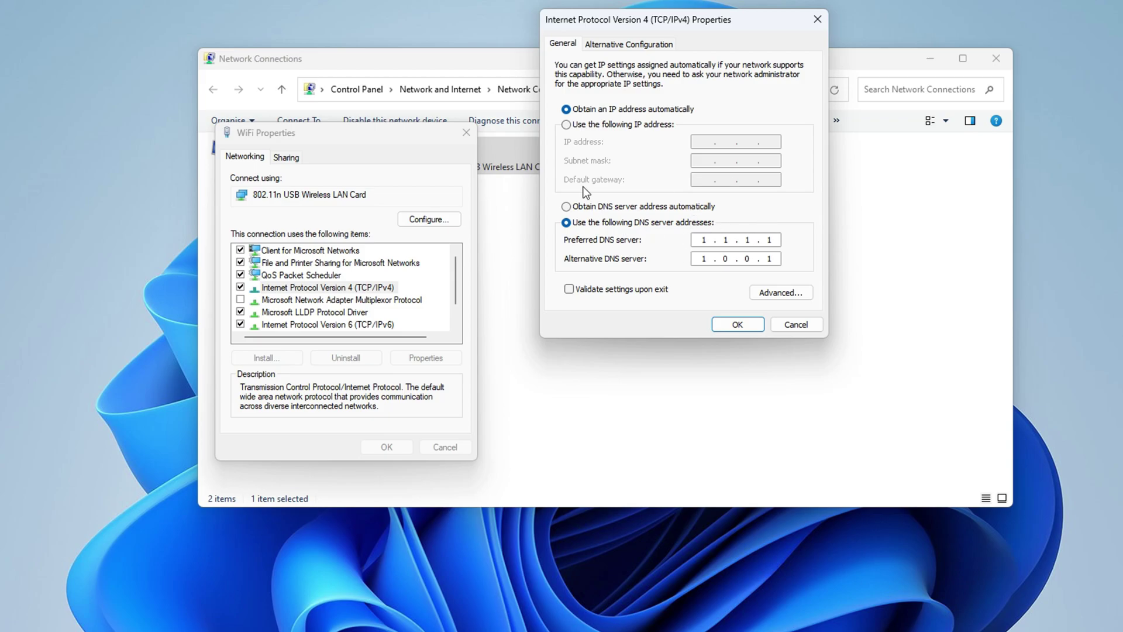
{"action": "double_click", "coordinate": [705, 240]}
{"action": "left_click", "coordinate": [776, 239]}
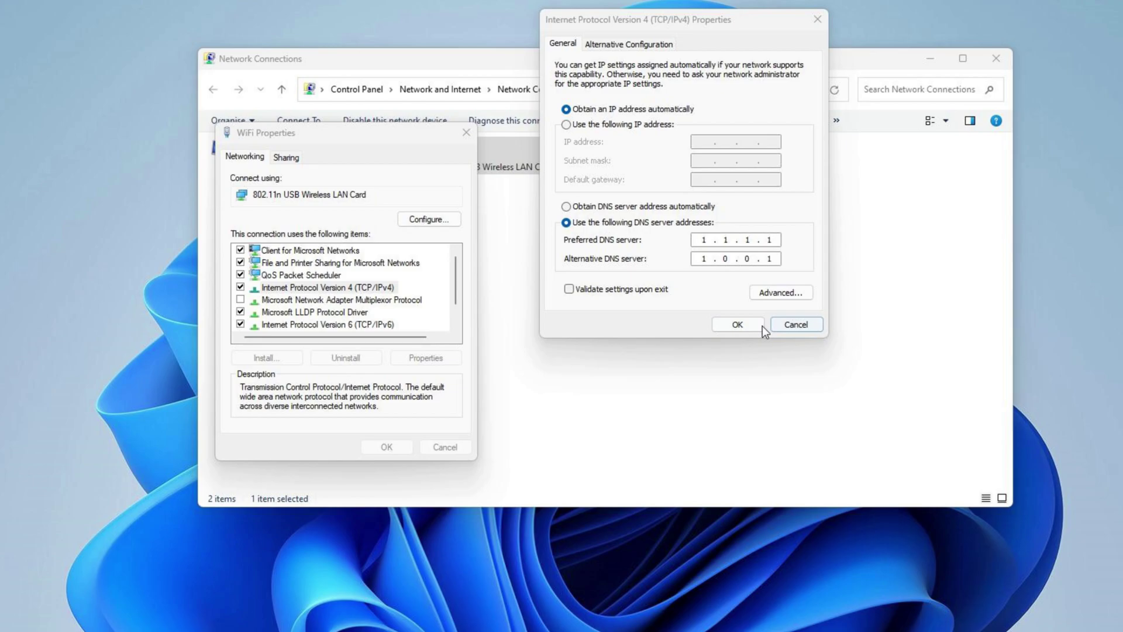
{"action": "left_click", "coordinate": [748, 324]}
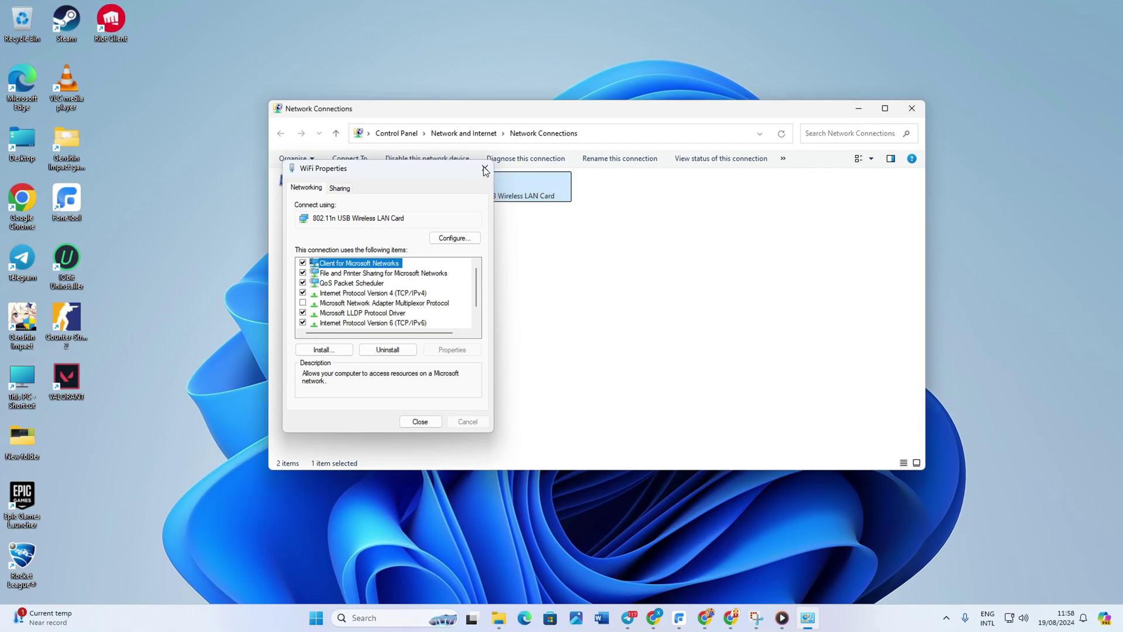
{"action": "left_click", "coordinate": [485, 169]}
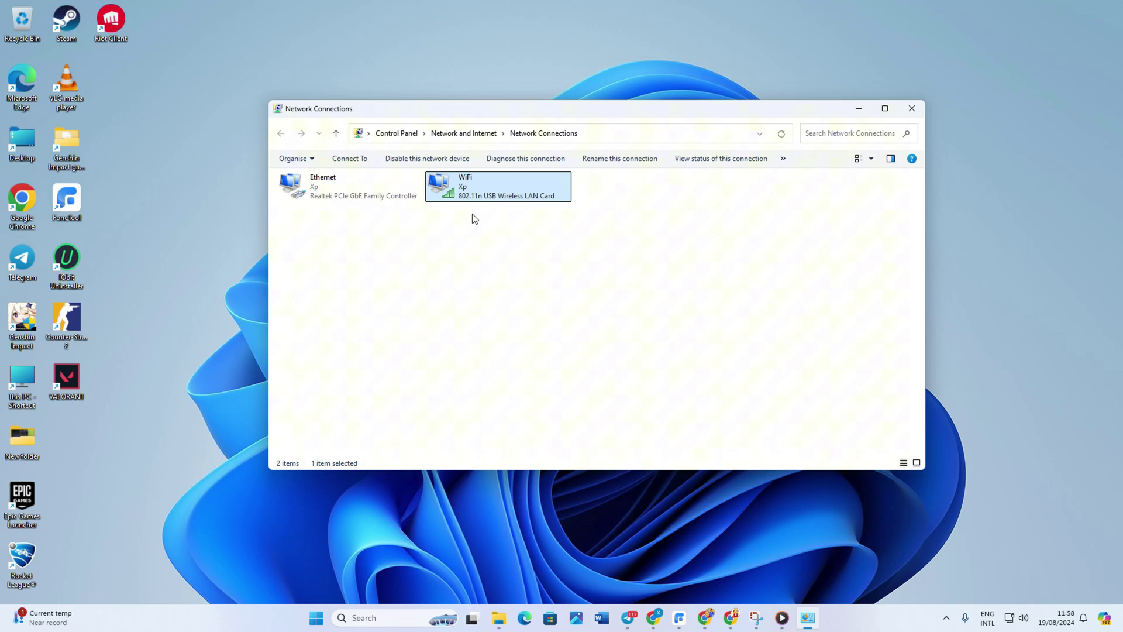
{"action": "left_click", "coordinate": [912, 107]}
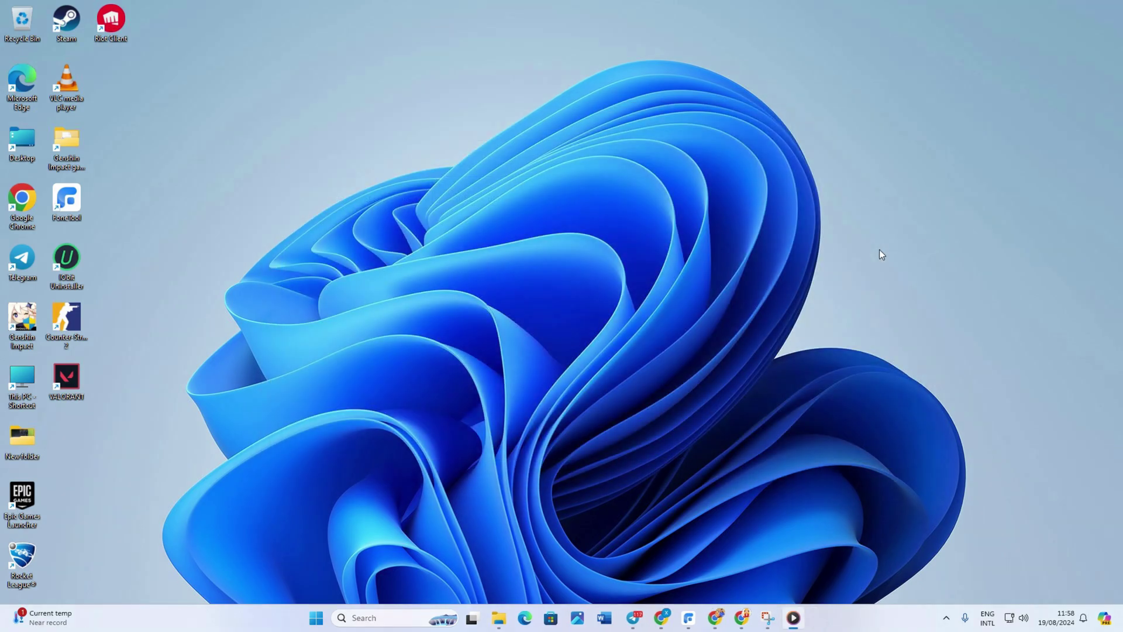